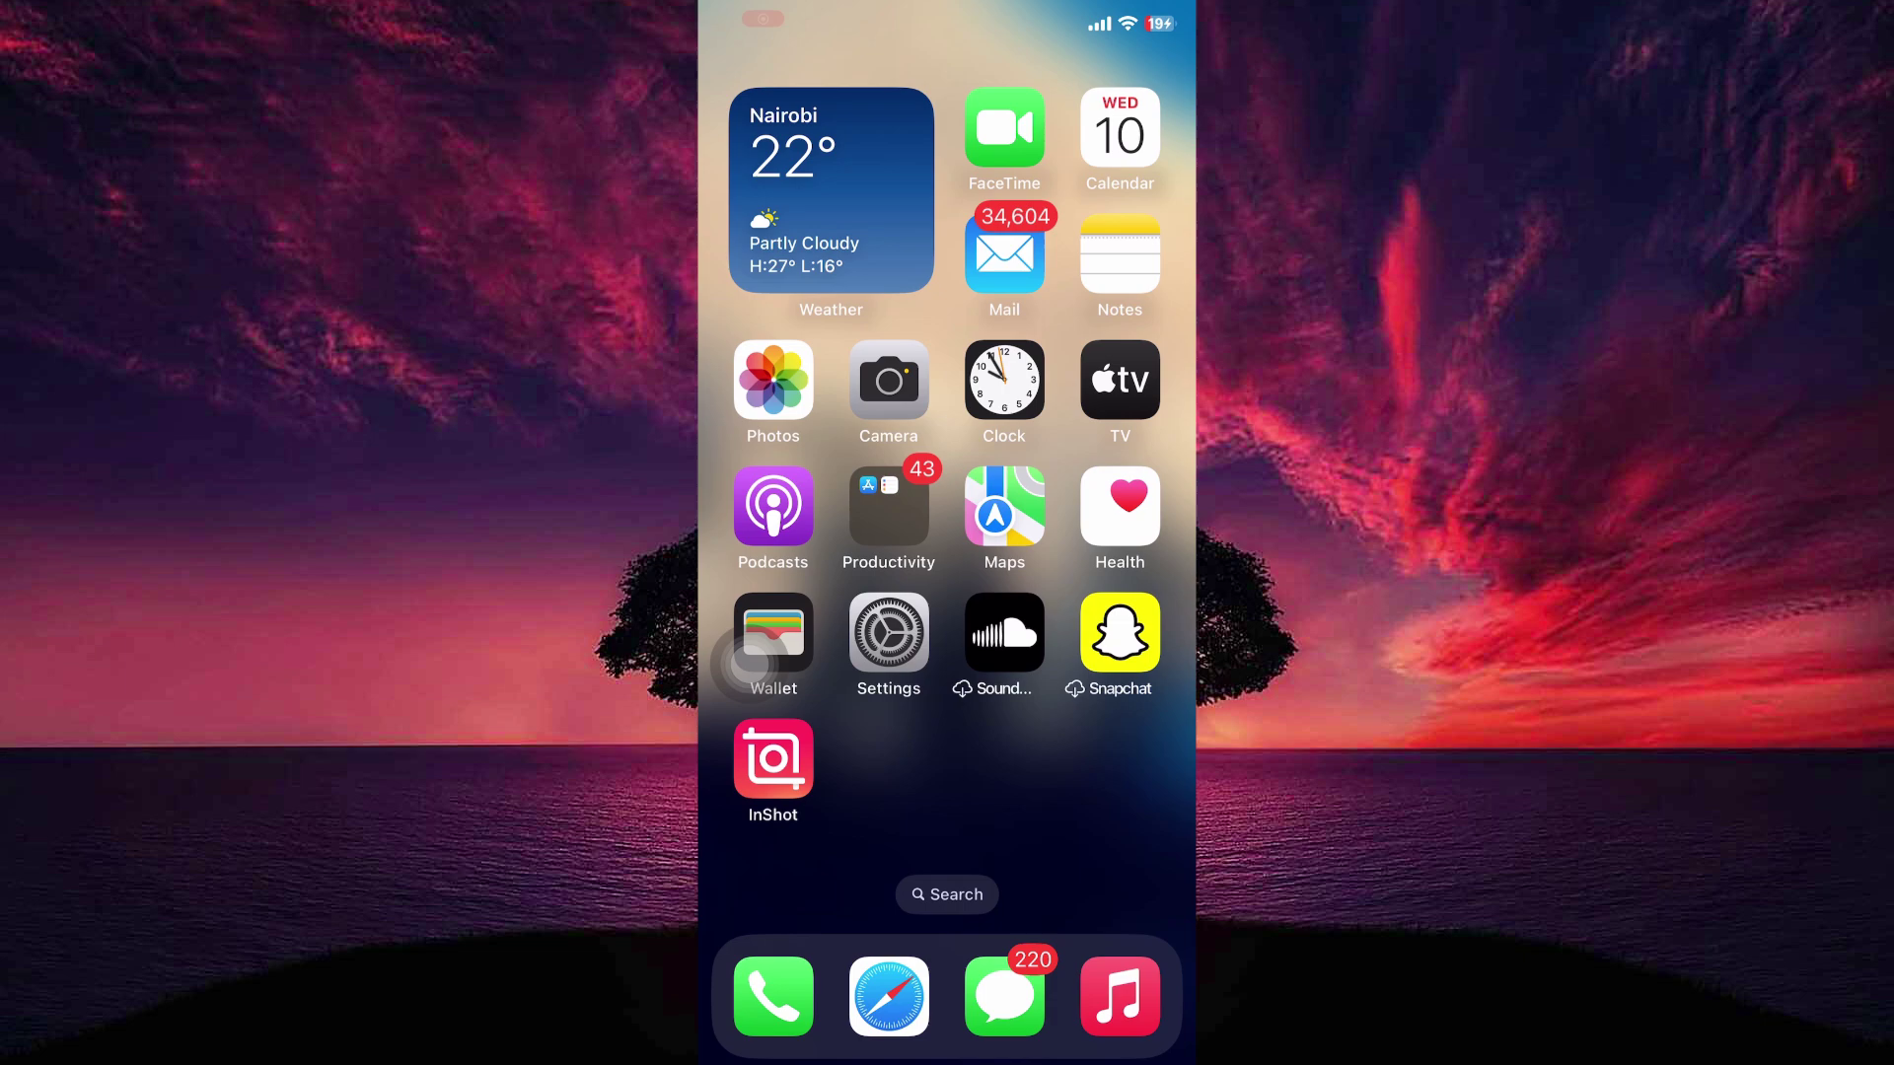
# Step: Launch Settings from the Home Screen and go to the Wallet settings page
pyautogui.click(888, 633)
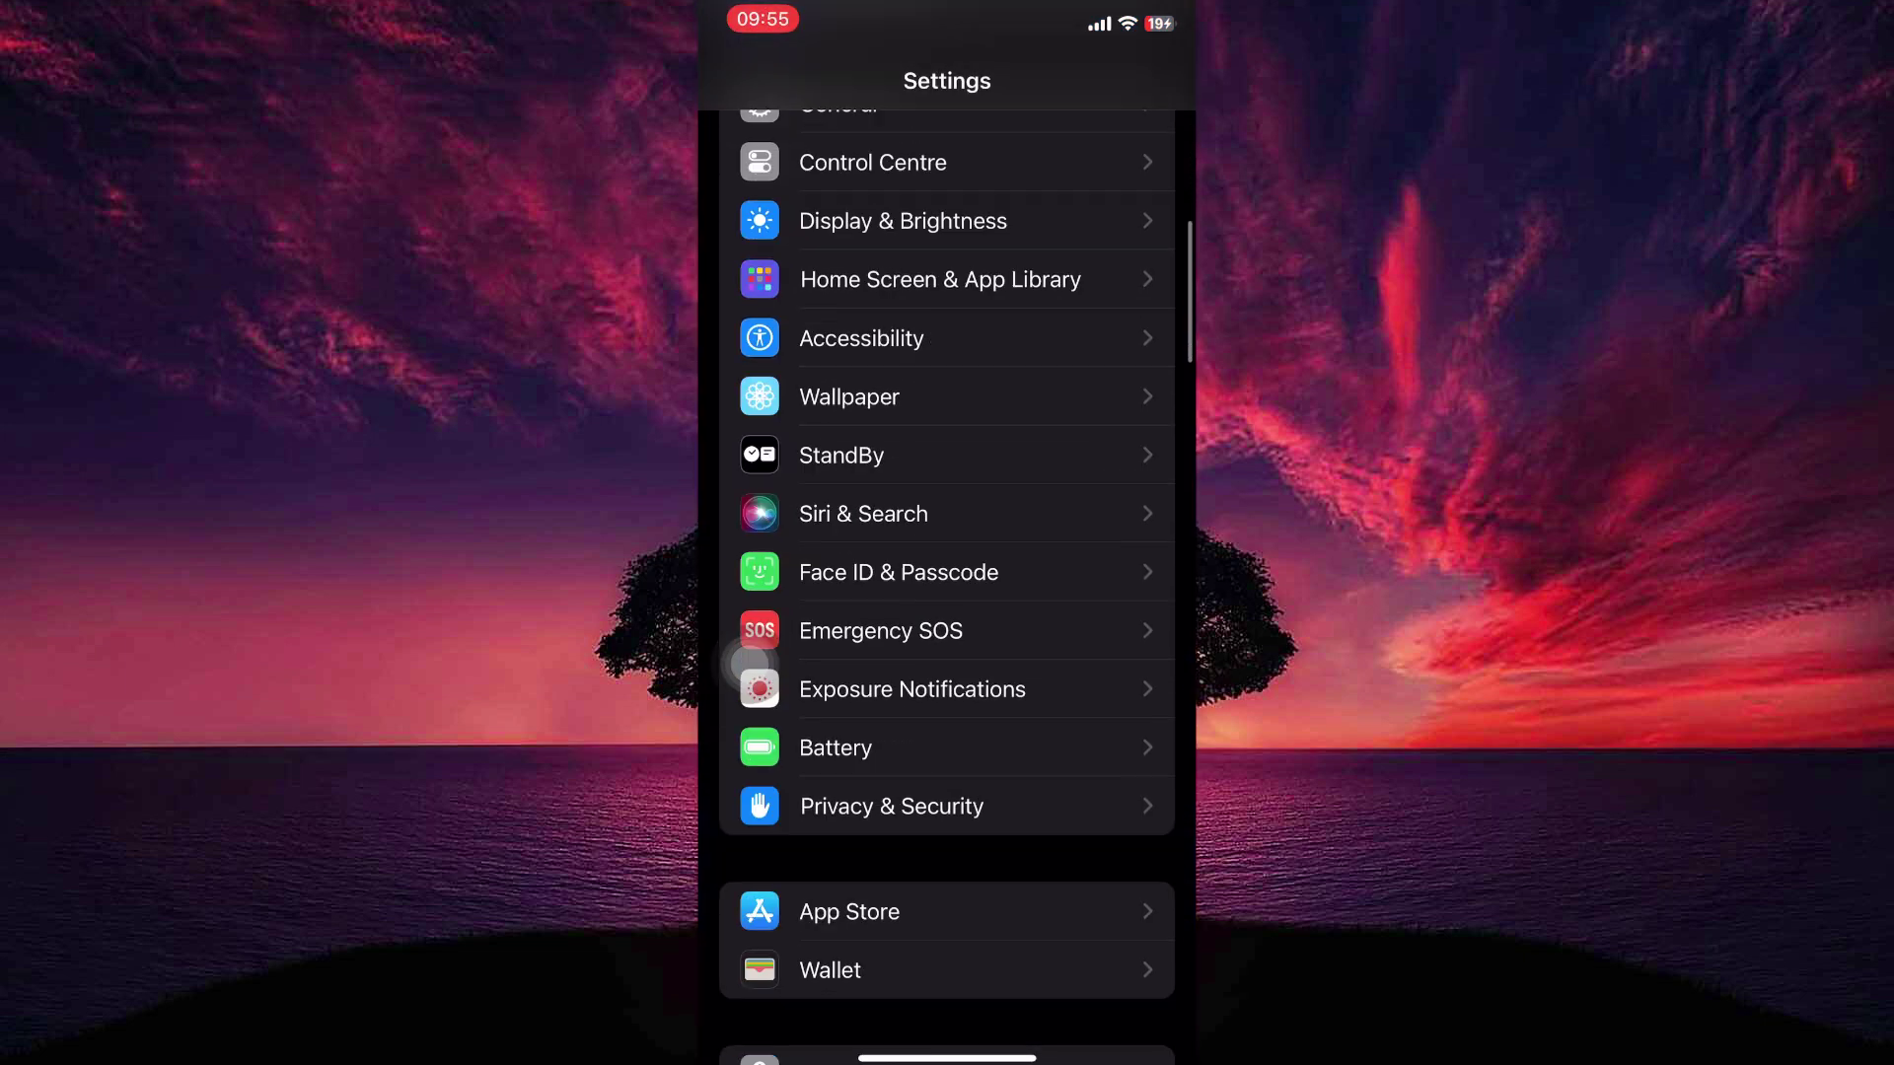
pyautogui.scroll(-5, 947, 593)
pyautogui.scroll(-10, 946, 592)
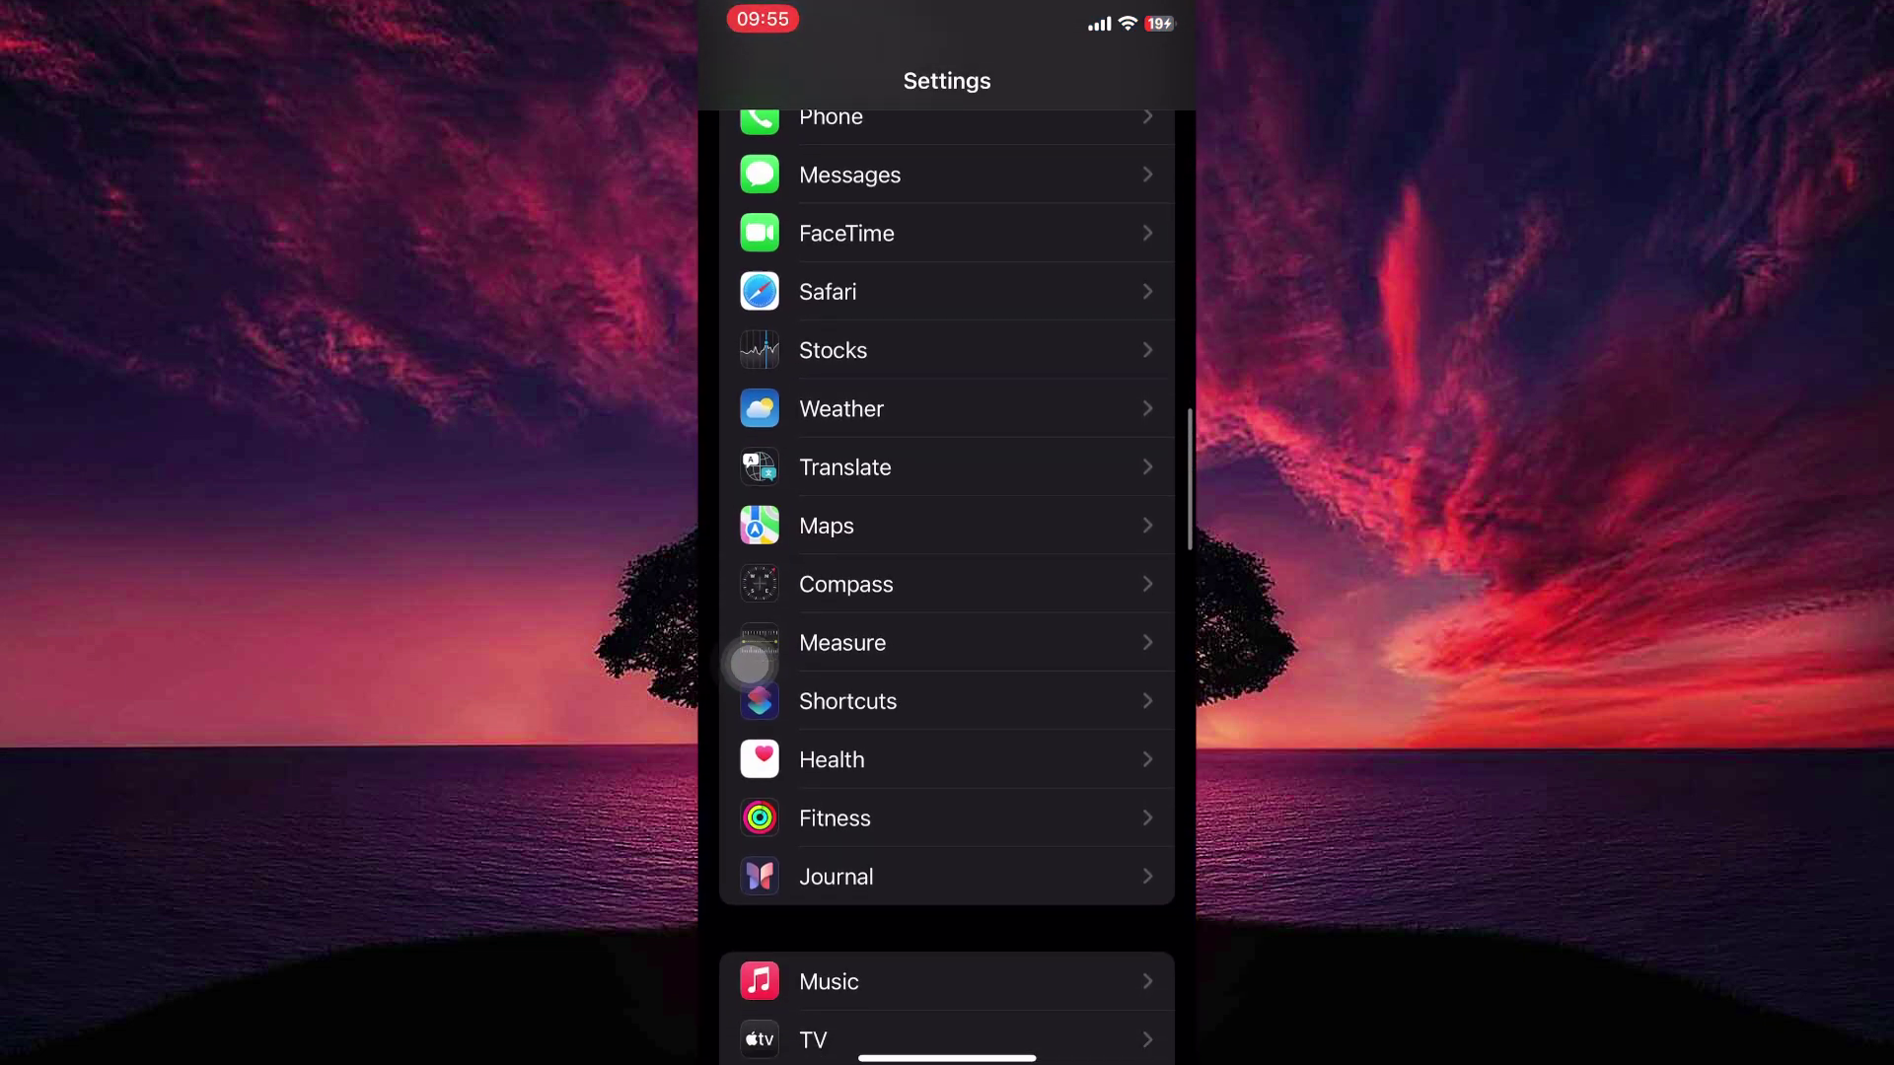
pyautogui.scroll(10, 946, 799)
pyautogui.click(1060, 593)
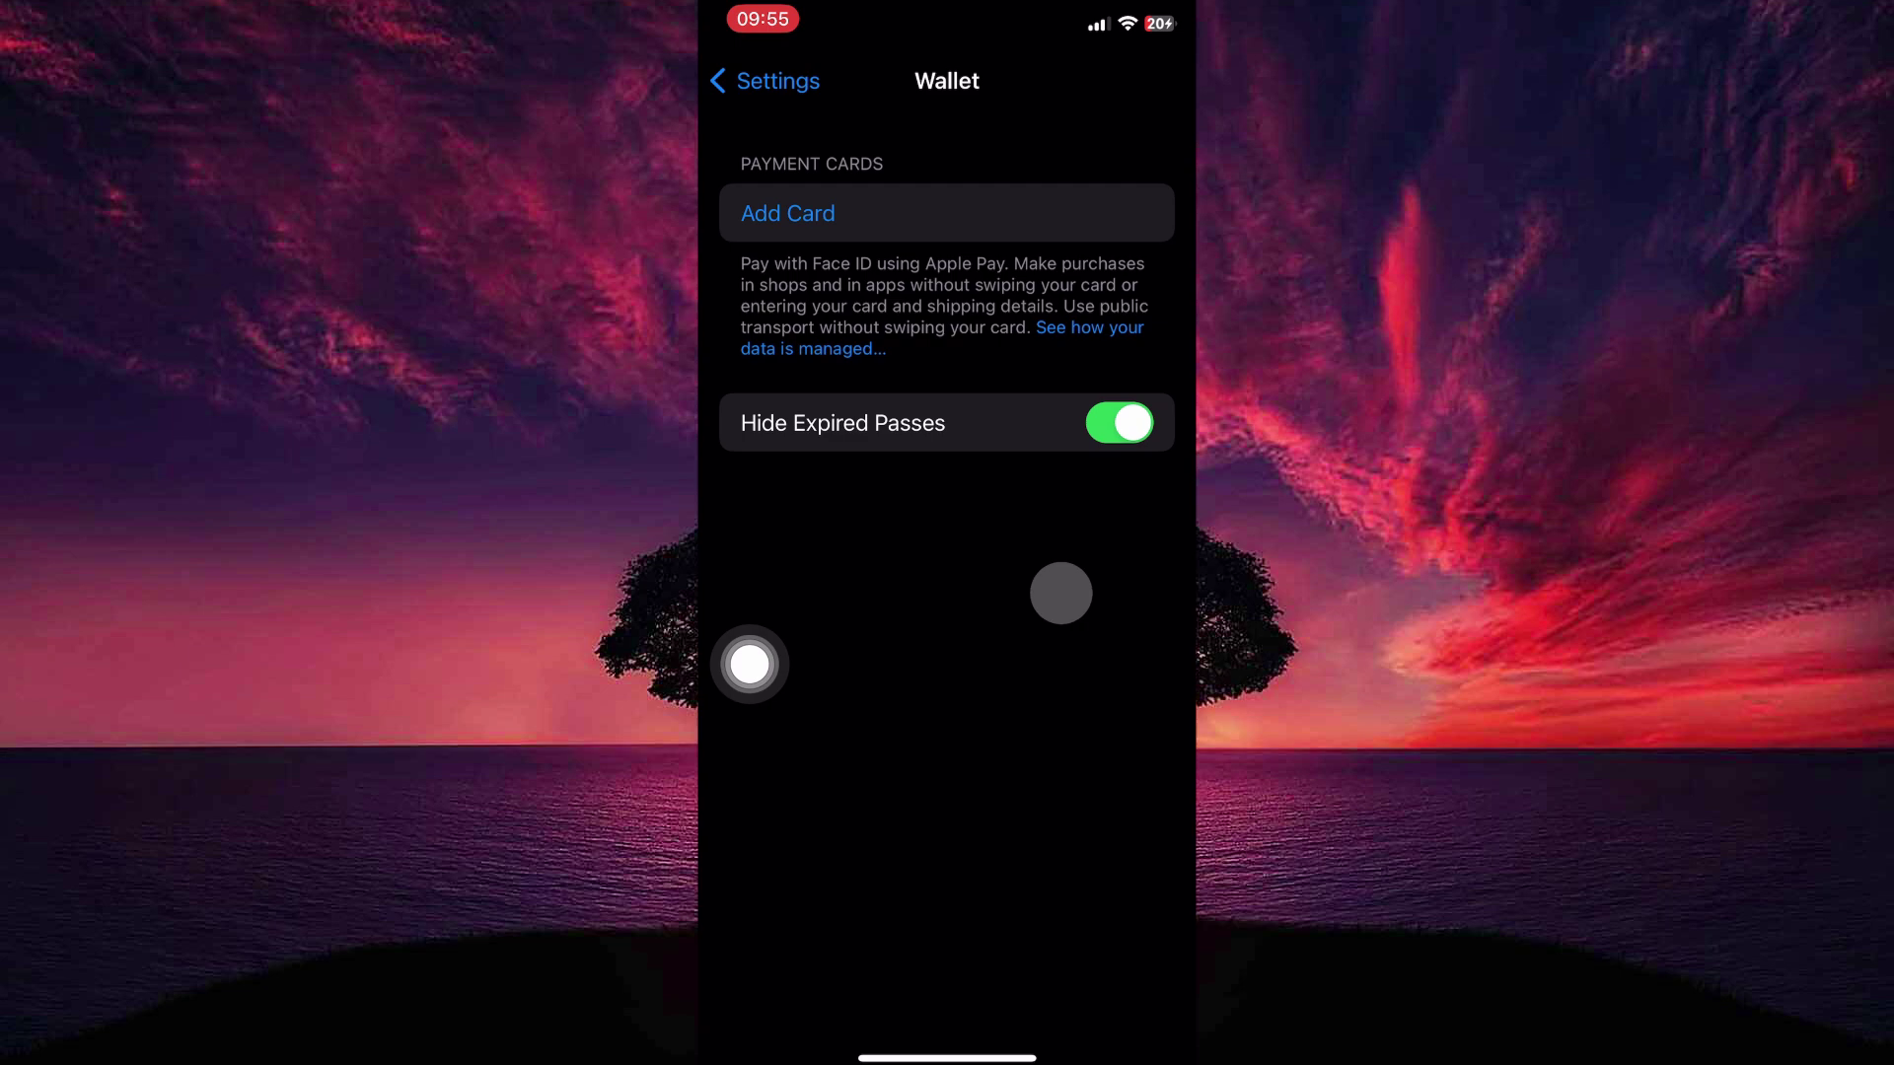
# Step: Attempt Add Card in Wallet, then return home and launch the App Store via Spotlight search
pyautogui.click(926, 207)
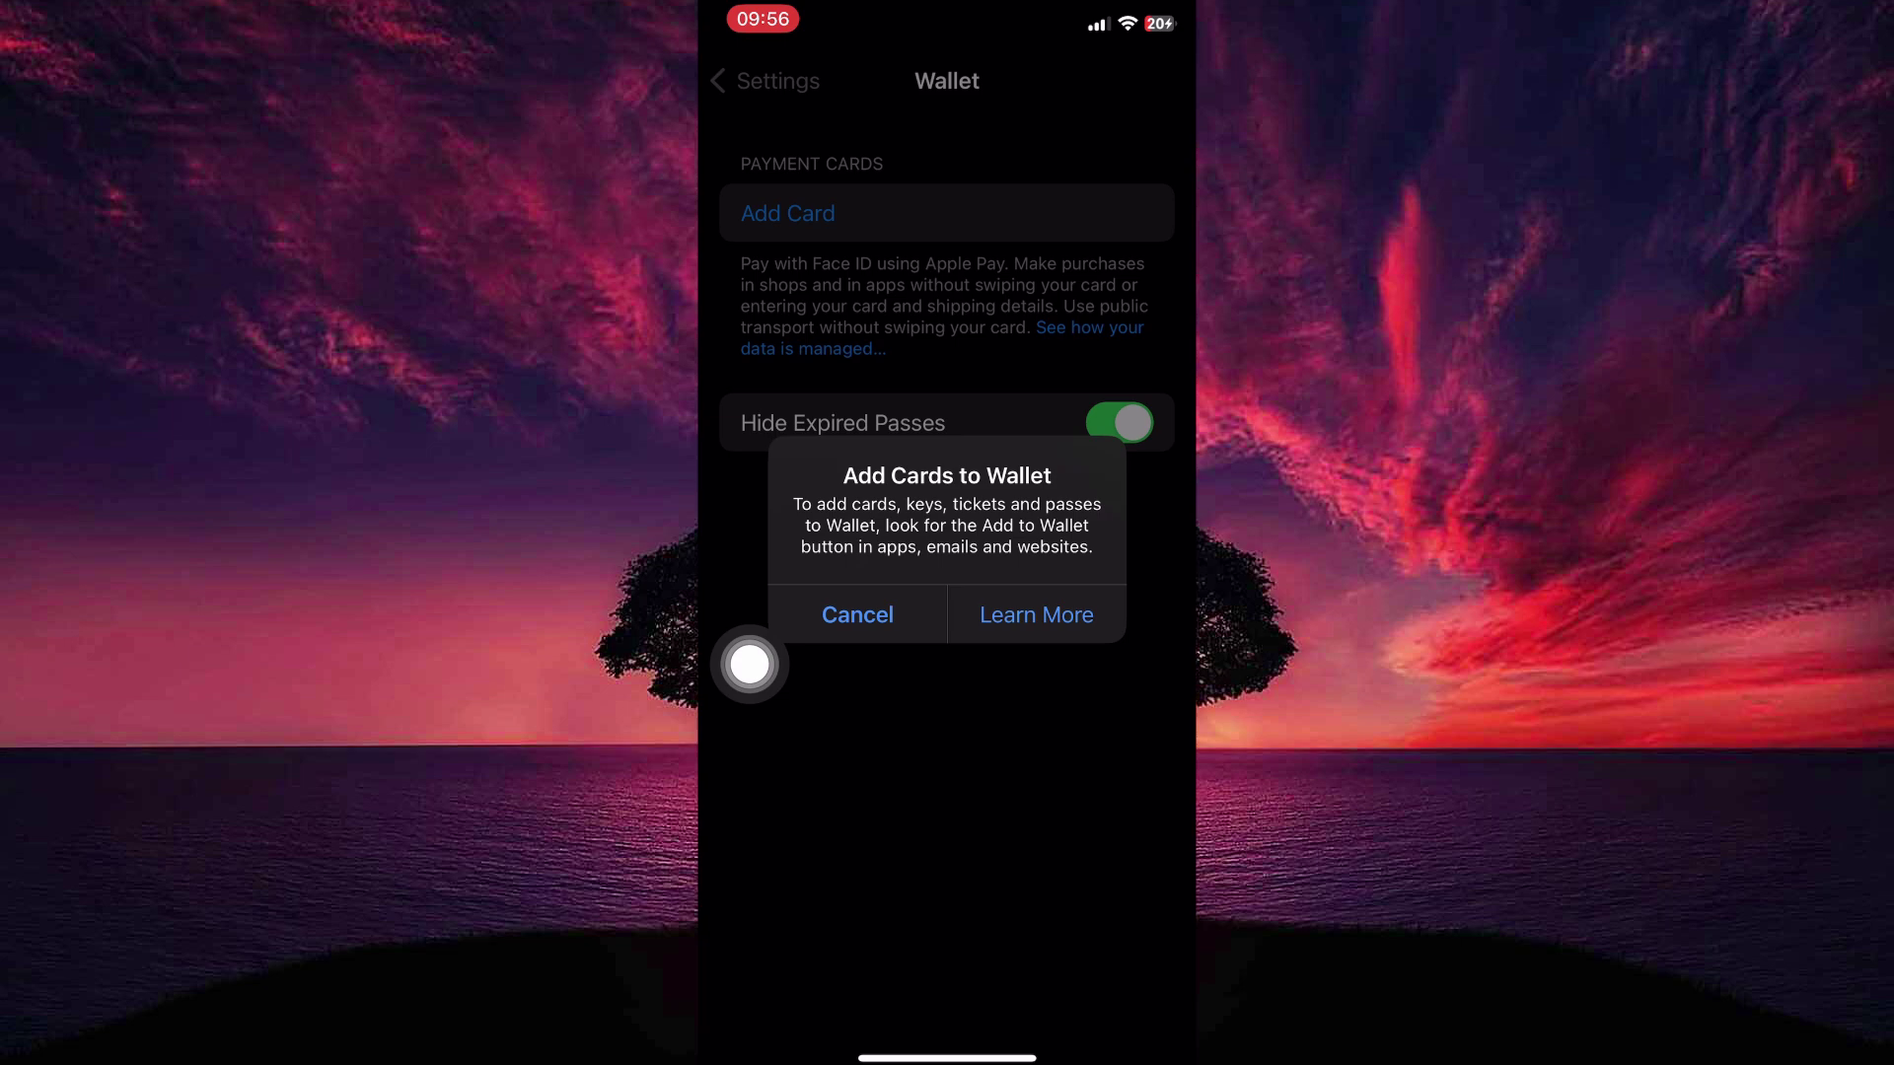
pyautogui.moveTo(948, 1057); pyautogui.dragTo(947, 667)
pyautogui.click(947, 893)
pyautogui.write('teleg')
pyautogui.doubleClick(795, 650)
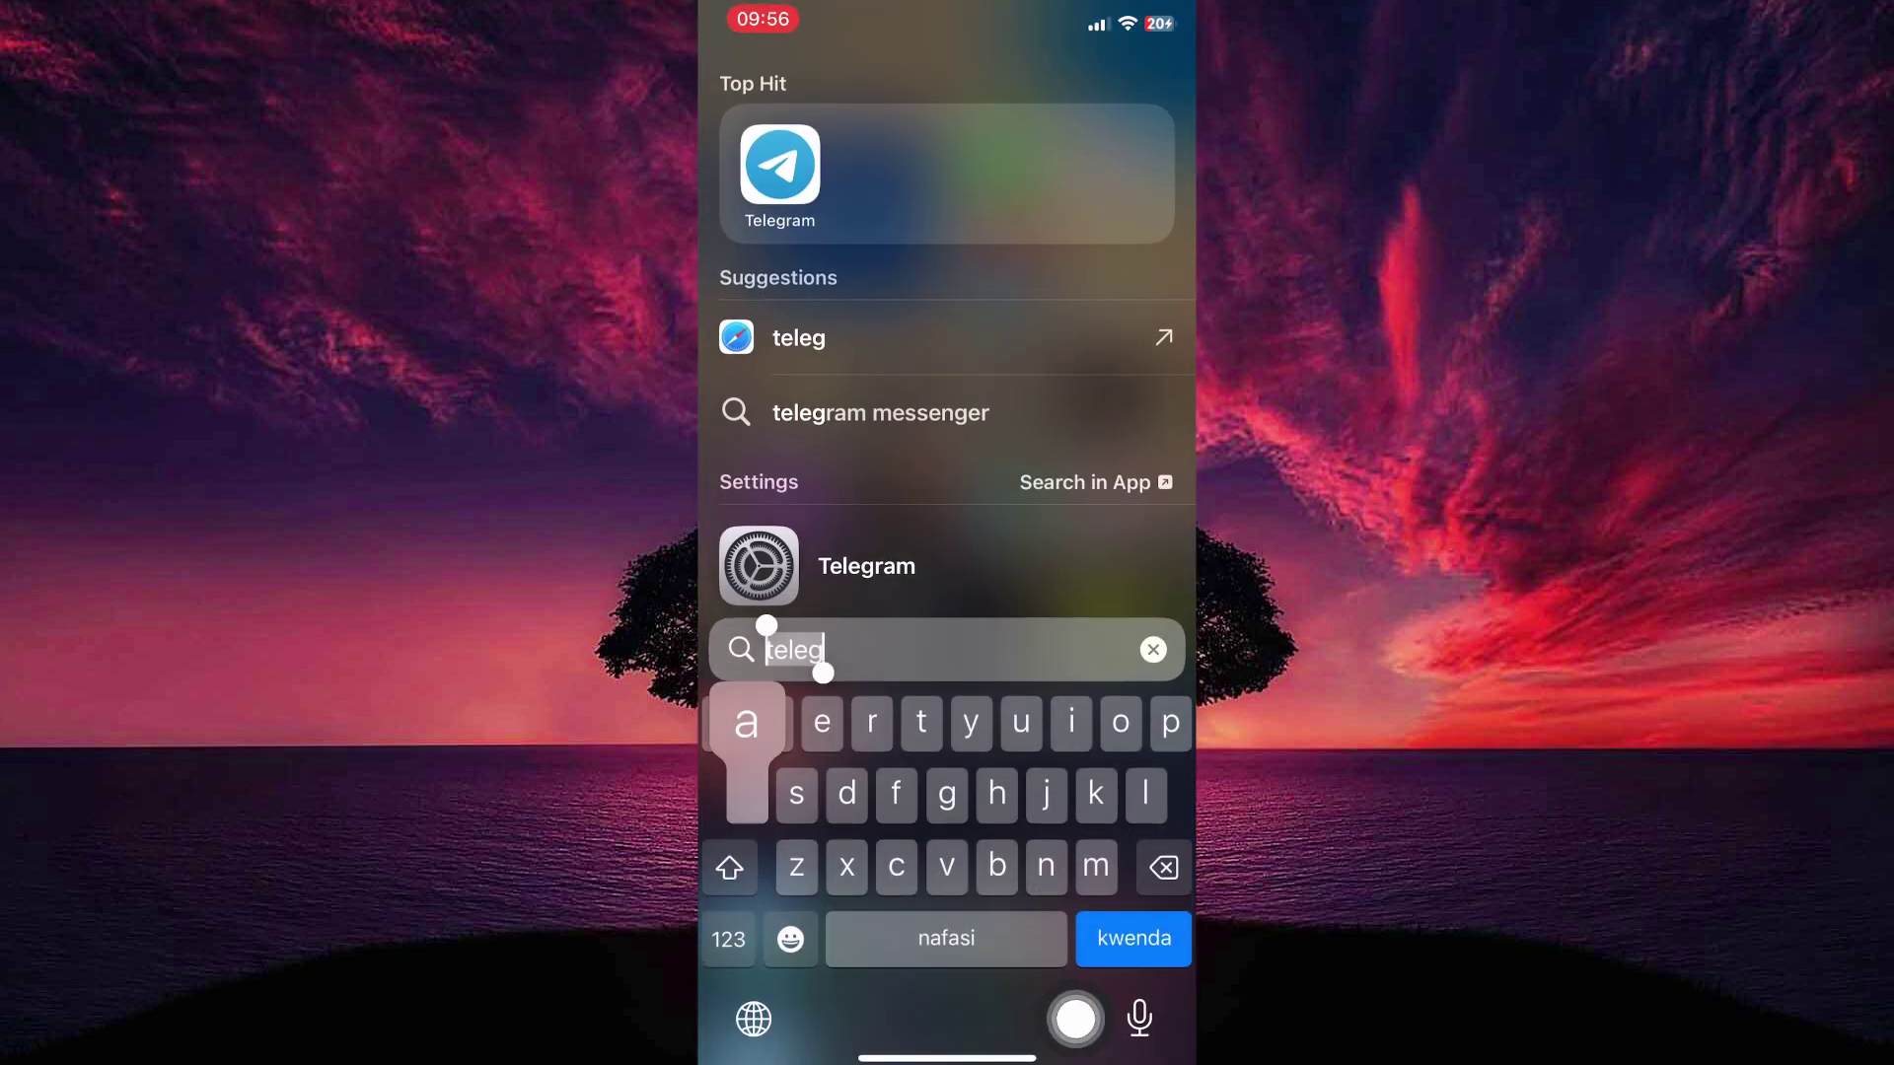
pyautogui.write('app store')
pyautogui.press('Return')
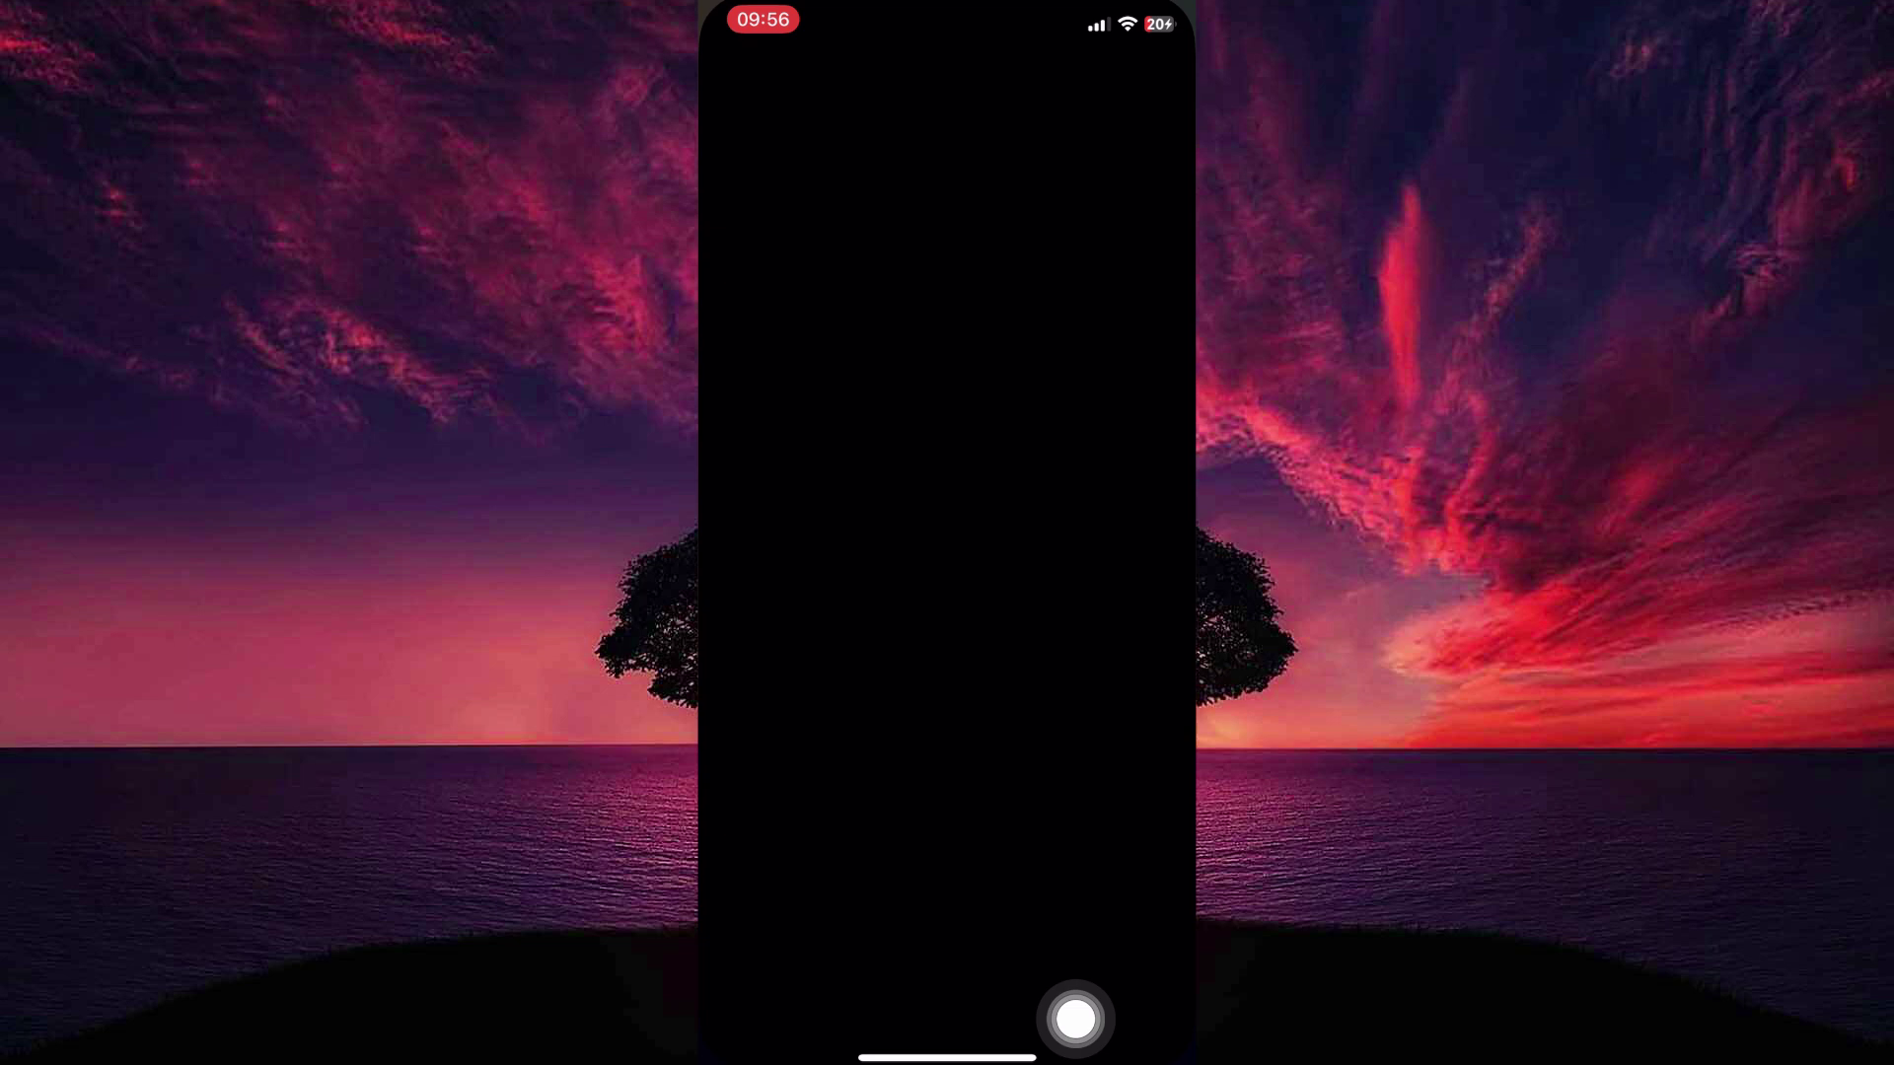